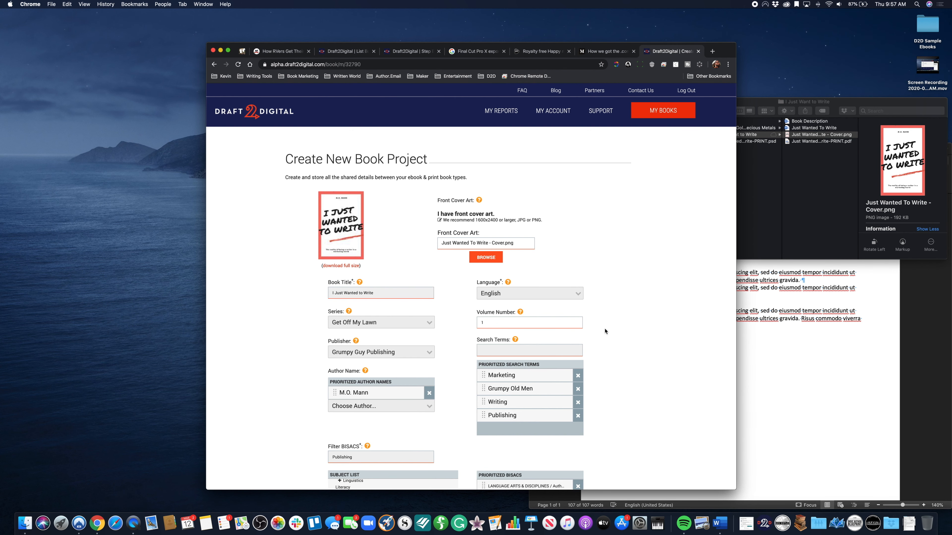
# Review the shared details of the new book project and start the ebook version.
pyautogui.scroll(-5, 605, 331)
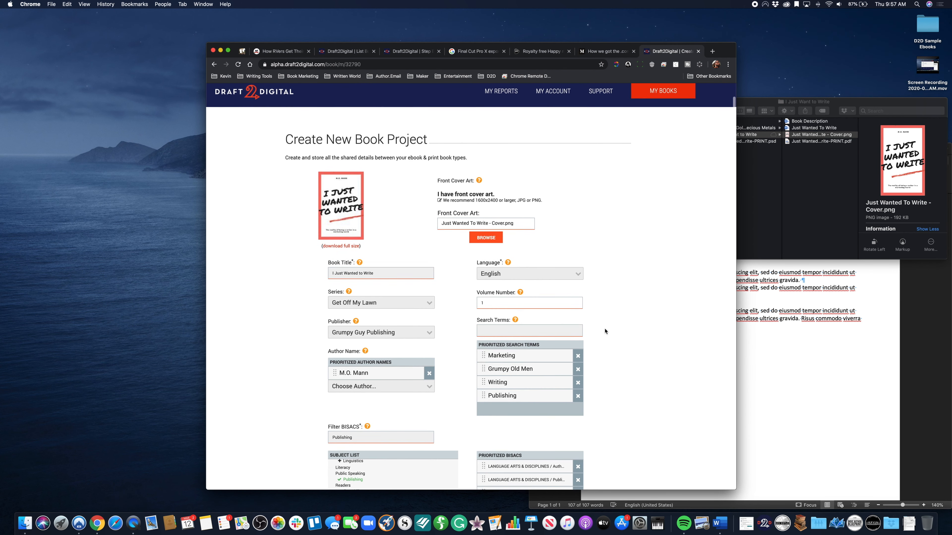
pyautogui.scroll(-2, 605, 332)
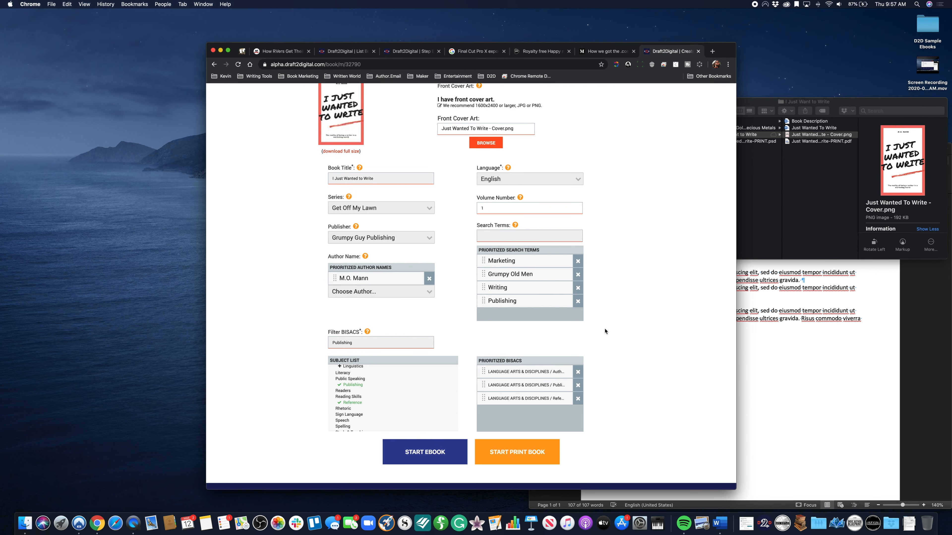
pyautogui.scroll(-1, 605, 332)
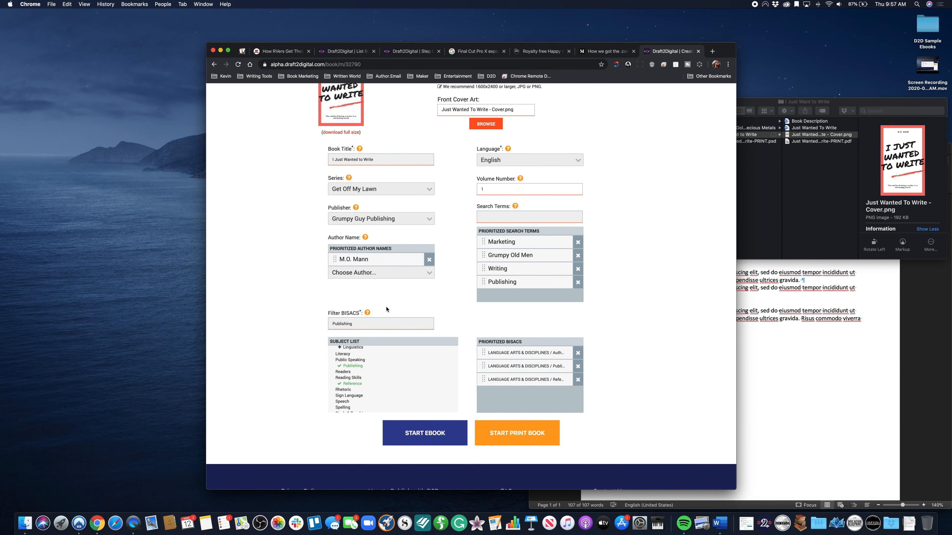
pyautogui.scroll(-5, 643, 221)
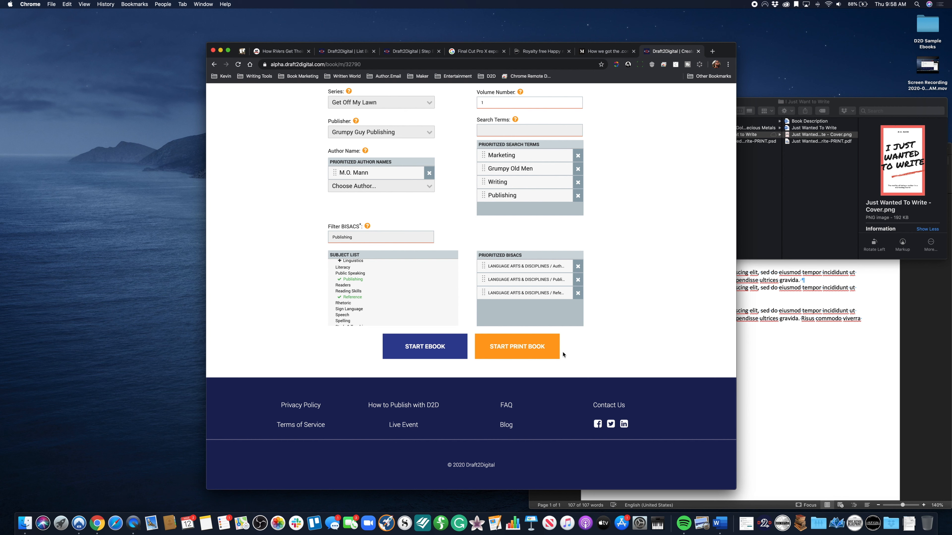
pyautogui.click(421, 350)
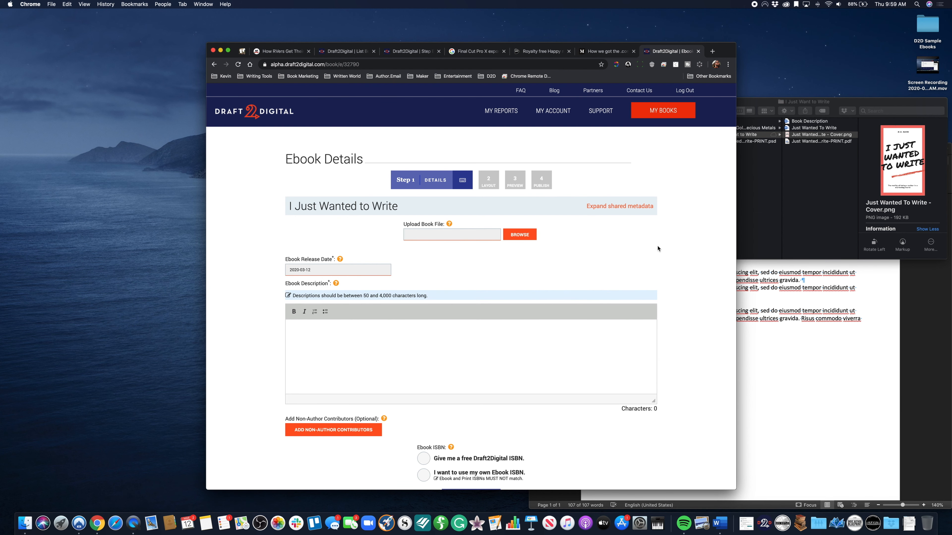
# Look over the Ebook Details form from the book file upload to the ISBN options.
pyautogui.scroll(-5, 658, 248)
pyautogui.scroll(5, 657, 248)
pyautogui.scroll(-5, 468, 279)
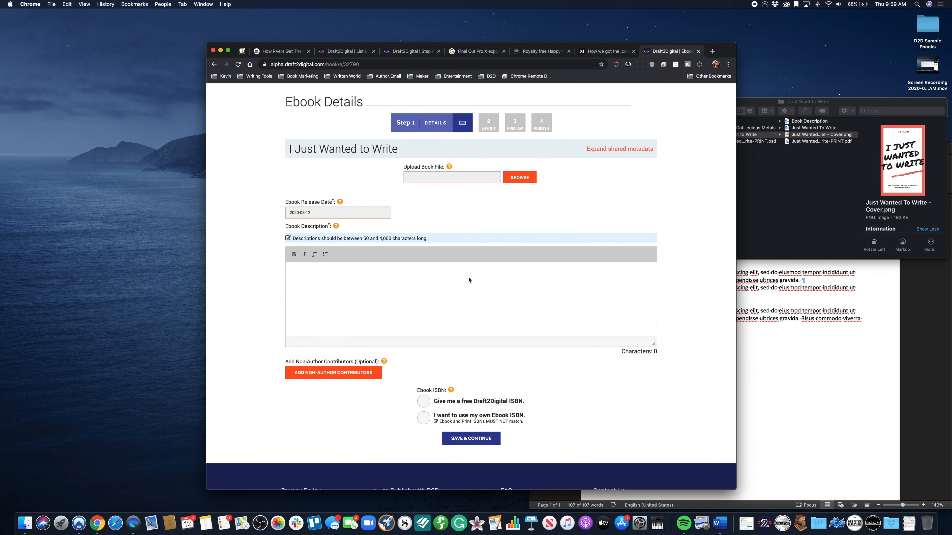
pyautogui.scroll(4, 468, 280)
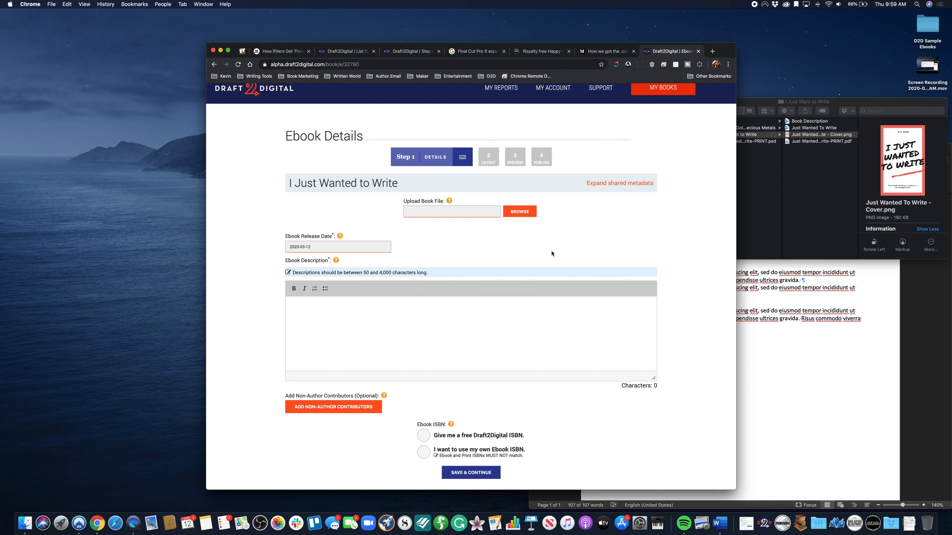
pyautogui.scroll(-2, 639, 235)
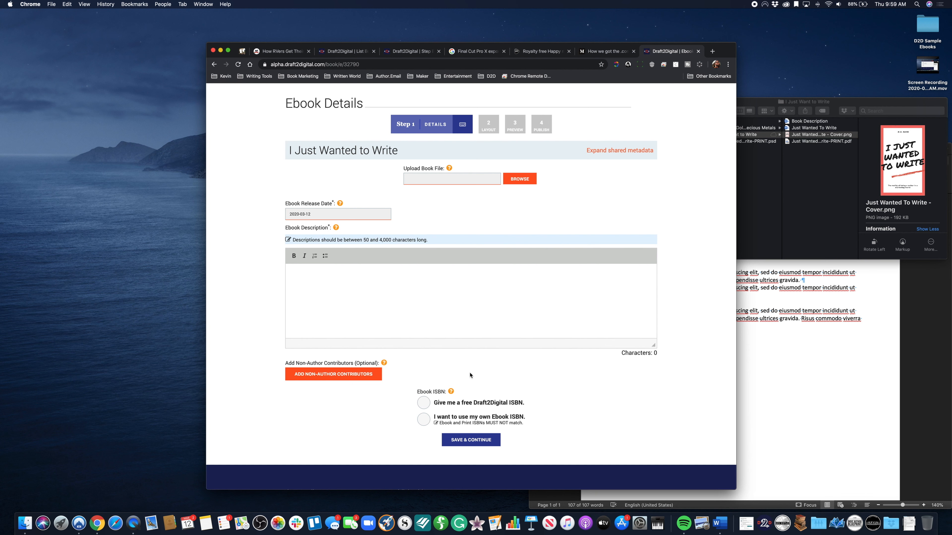
pyautogui.scroll(-3, 532, 389)
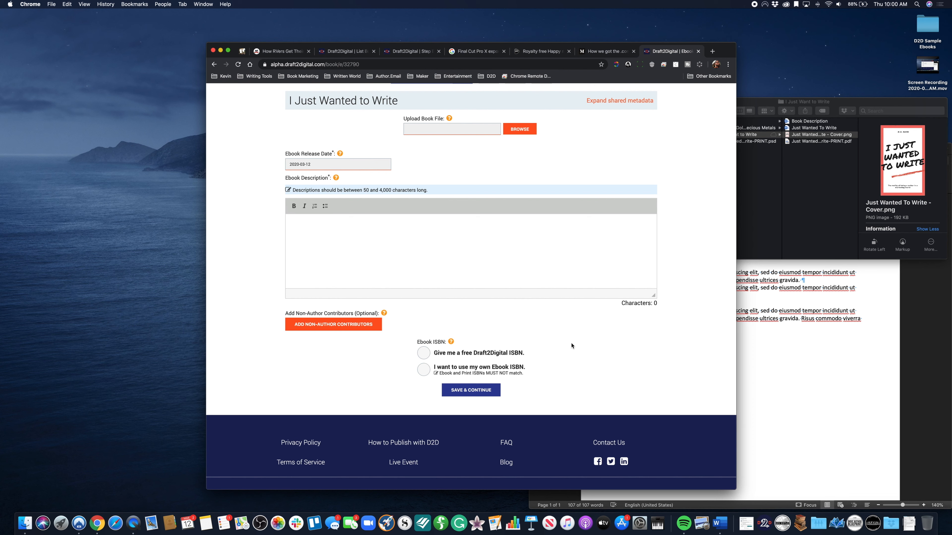
pyautogui.scroll(5, 572, 345)
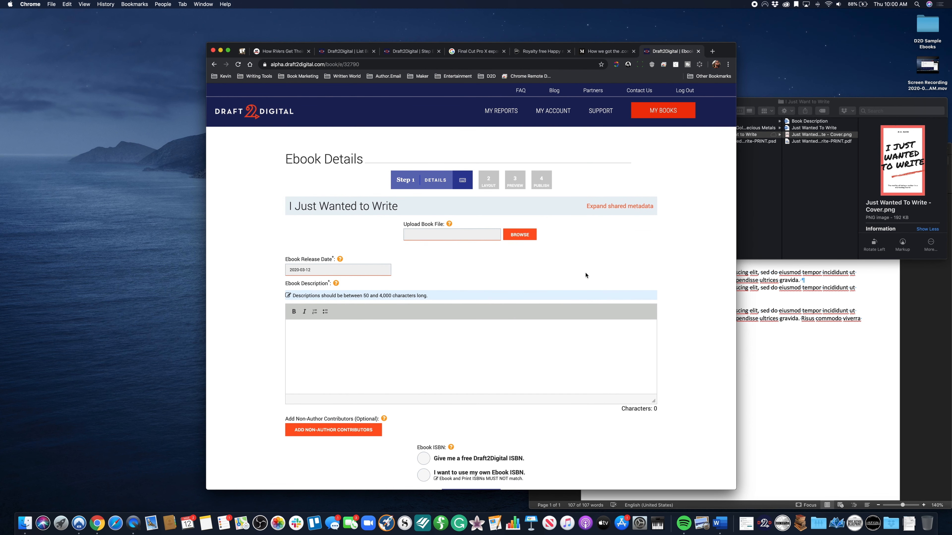
# Upload the Word document Just Wanted To Write.docx as the ebook's book file.
pyautogui.click(524, 237)
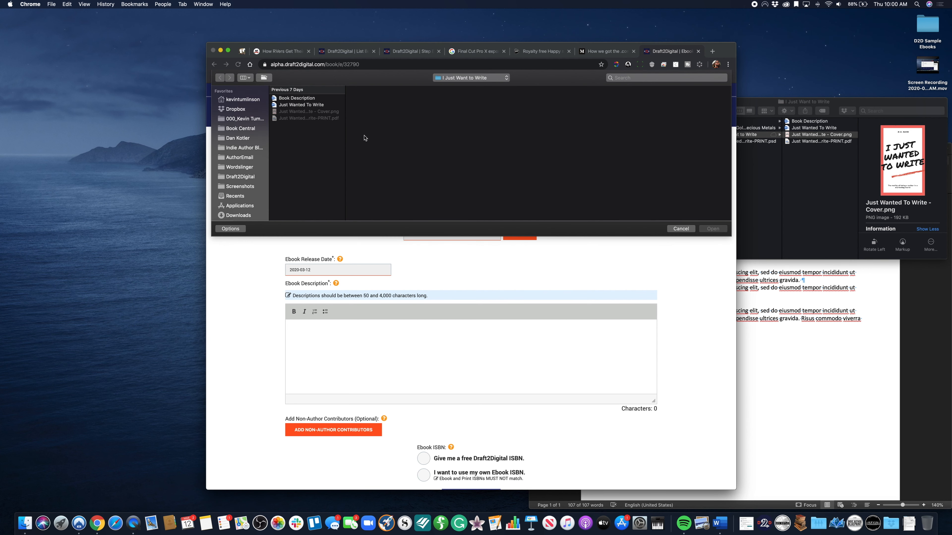
pyautogui.click(318, 105)
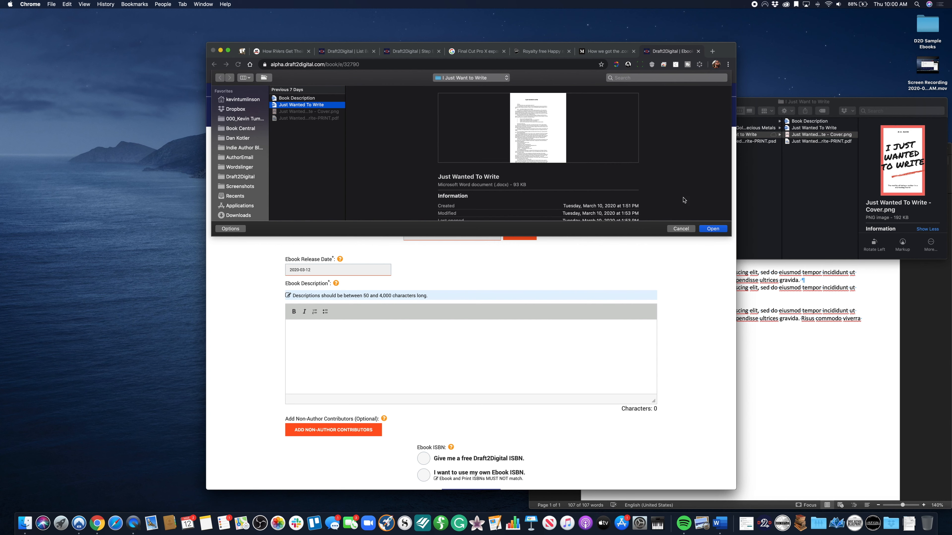
pyautogui.click(713, 229)
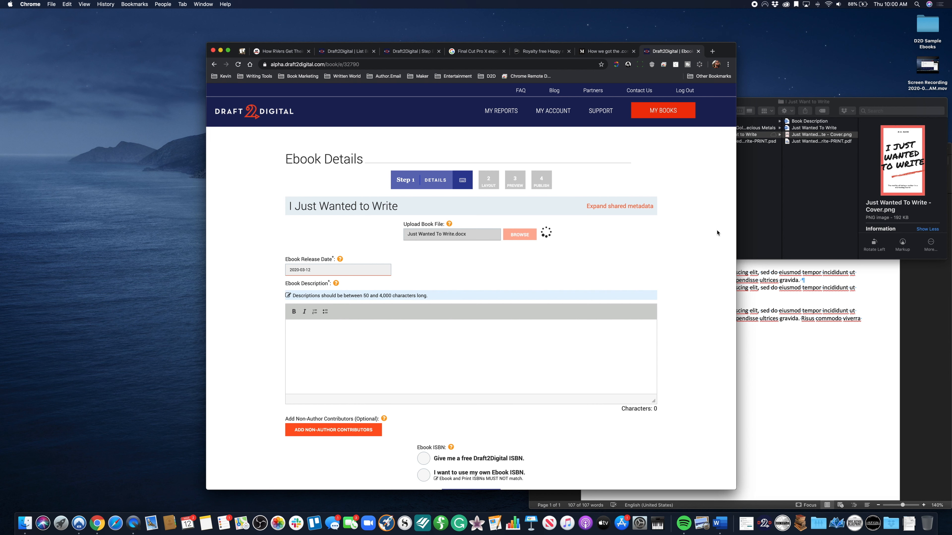
pyautogui.moveTo(450, 231)
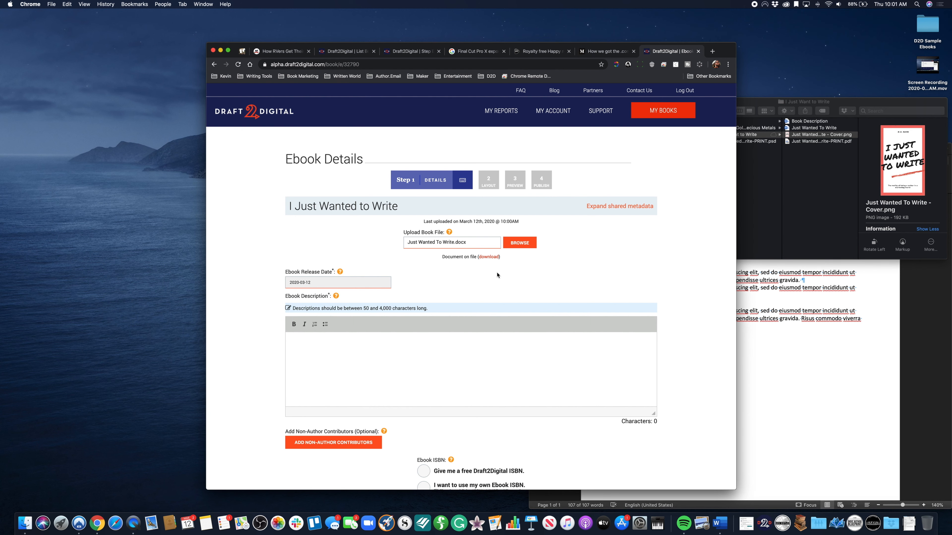
# Check the help note and the calendar of the ebook release date.
pyautogui.scroll(-1, 408, 274)
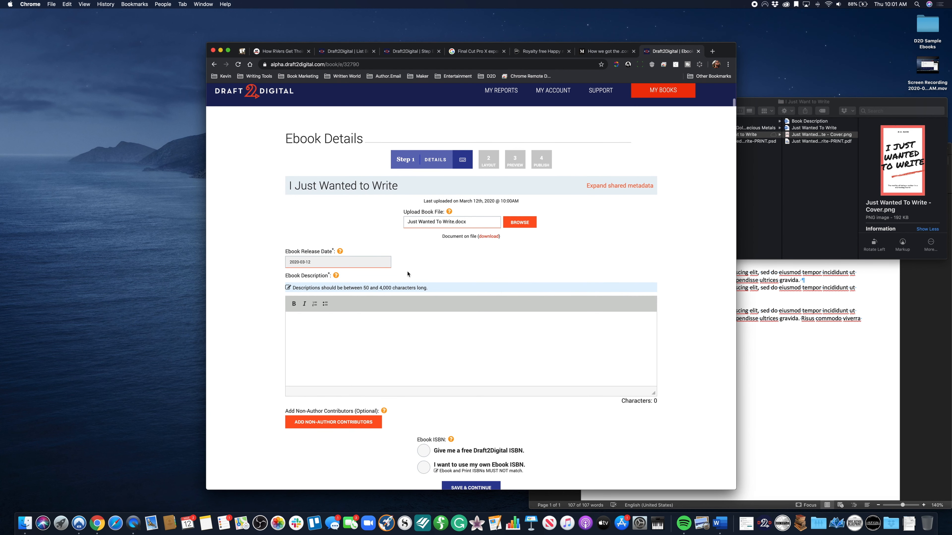
pyautogui.moveTo(339, 253)
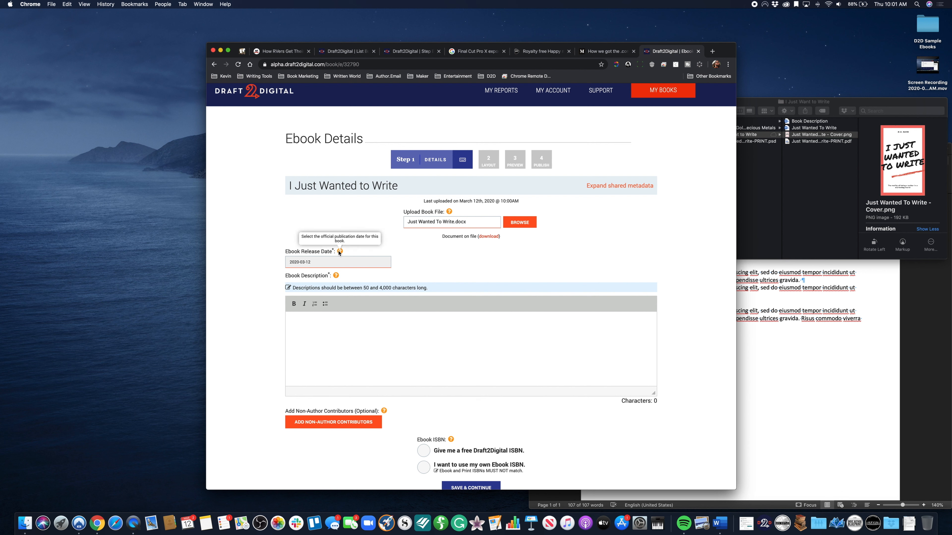
pyautogui.click(317, 262)
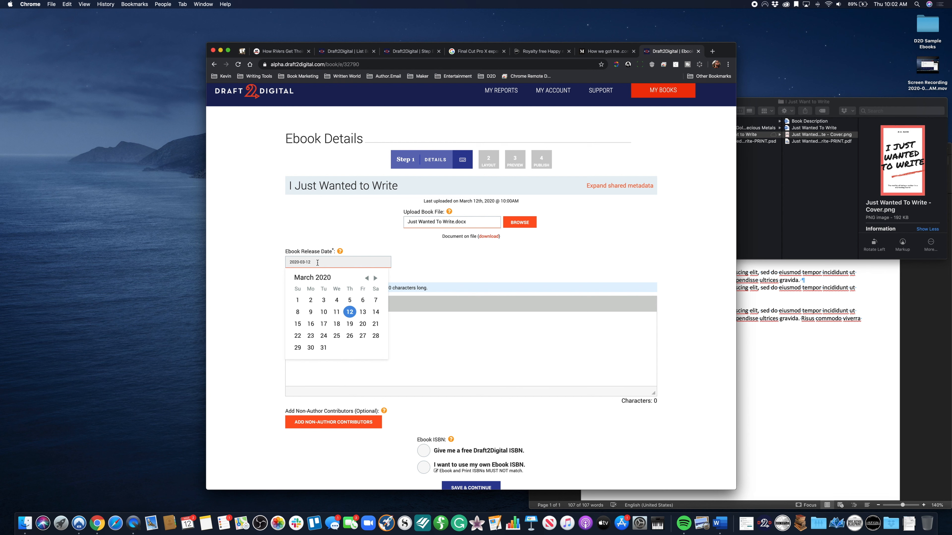
pyautogui.click(444, 261)
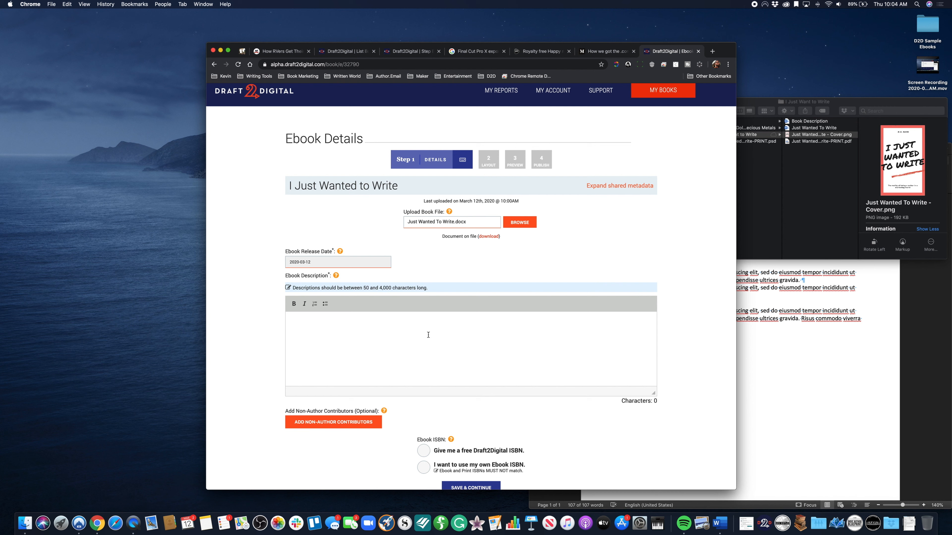
# Copy the entire text of the Book Description document in Word and paste it into the ebook description in Chrome.
pyautogui.click(421, 329)
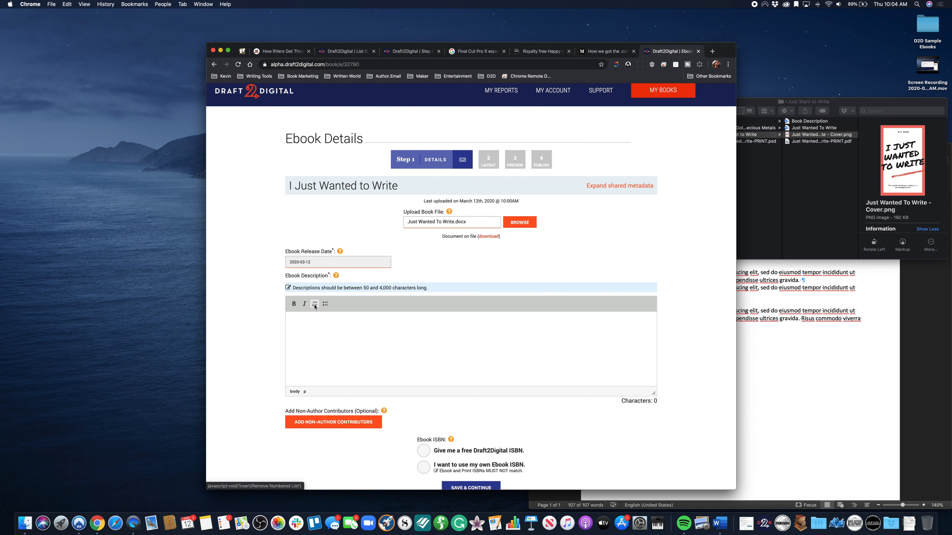
pyautogui.click(367, 332)
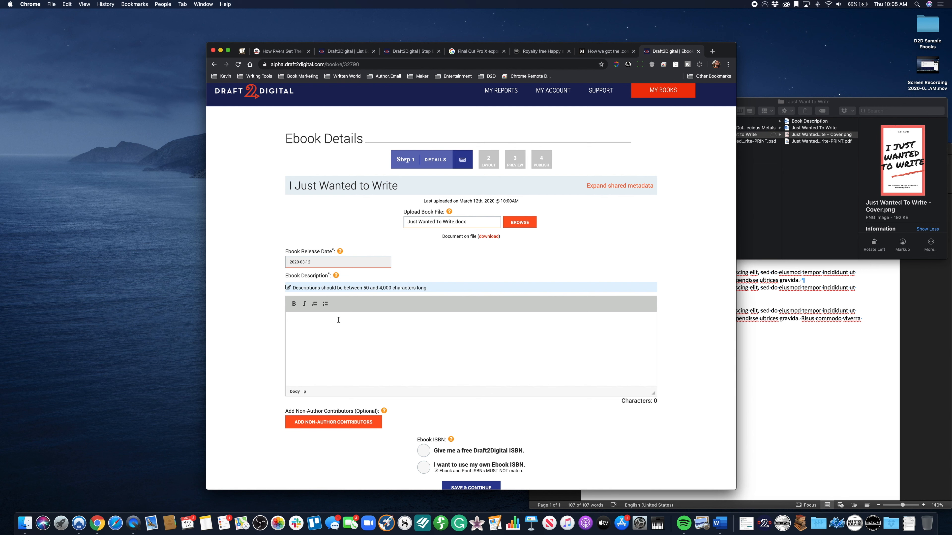
pyautogui.click(788, 289)
pyautogui.press('super+a')
pyautogui.press('super+c')
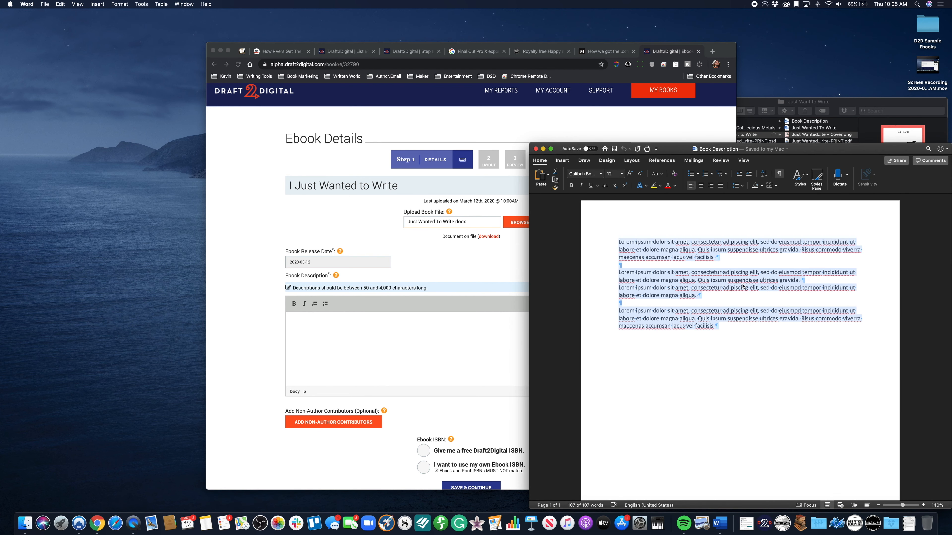
pyautogui.click(705, 340)
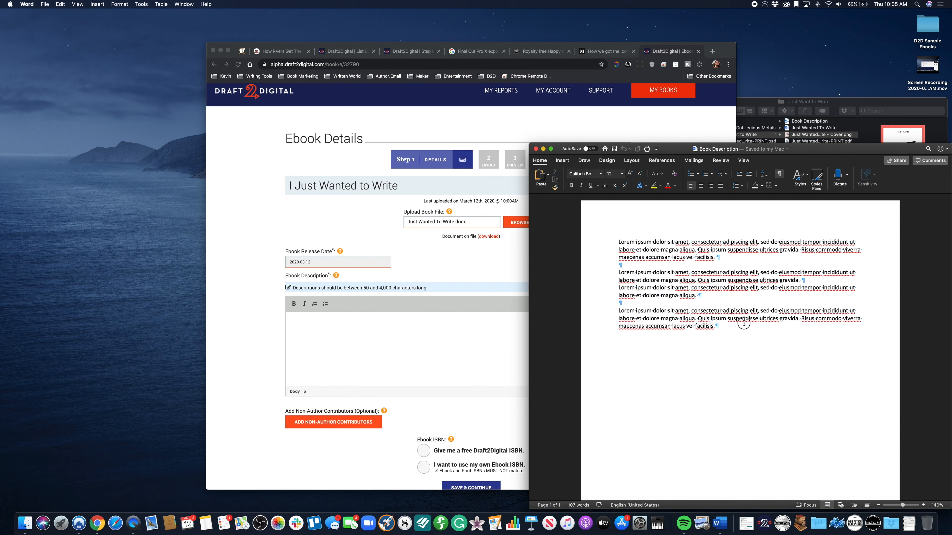
pyautogui.click(351, 337)
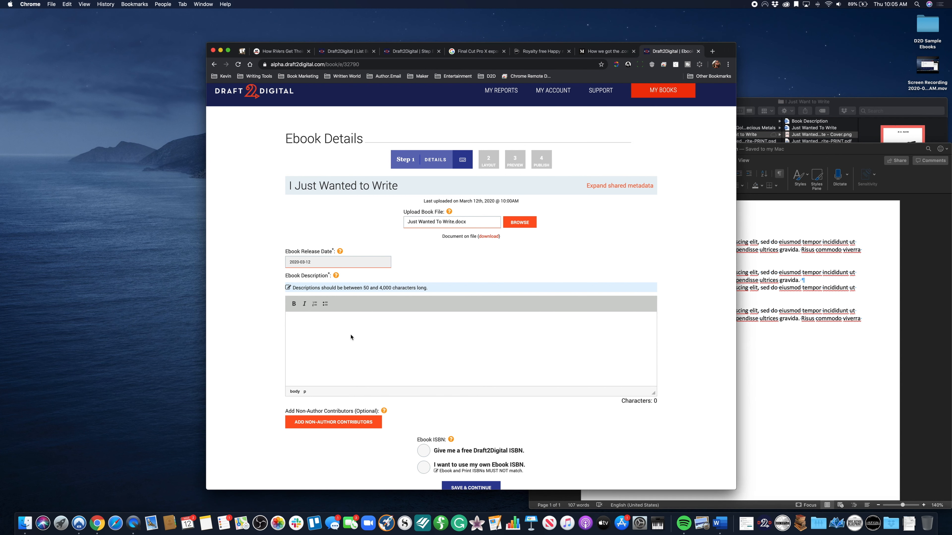
pyautogui.press('super+v')
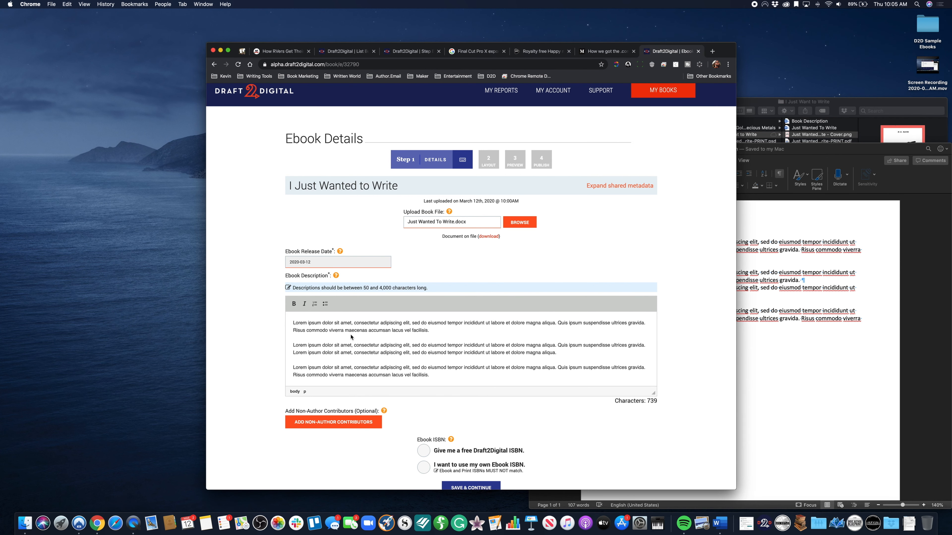
# Add the bold heading "For All Your Grumpy Writer Needs" on its own line above the ebook description text.
pyautogui.scroll(-3, 351, 337)
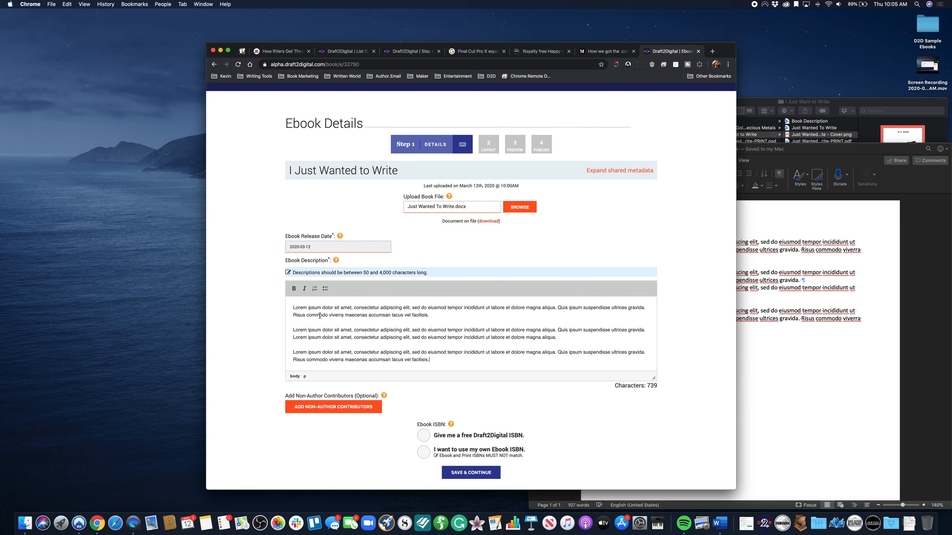
pyautogui.click(292, 307)
pyautogui.press('Return')
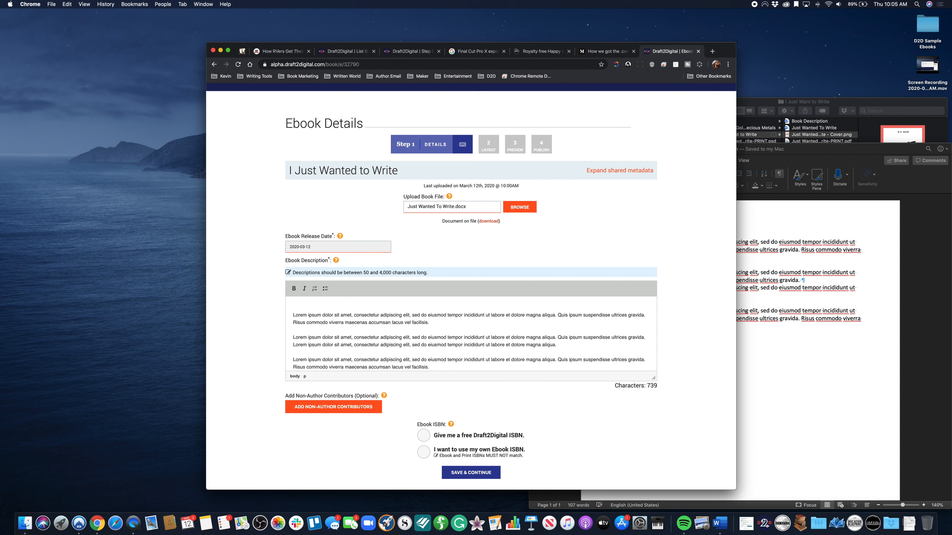
pyautogui.write('For All Your Grumpy Writer Needs')
pyautogui.moveTo(367, 308); pyautogui.dragTo(290, 308)
pyautogui.click(294, 289)
pyautogui.click(337, 342)
# Italicize the opening words of the second Lorem ipsum paragraph in the ebook description.
pyautogui.scroll(-1, 337, 343)
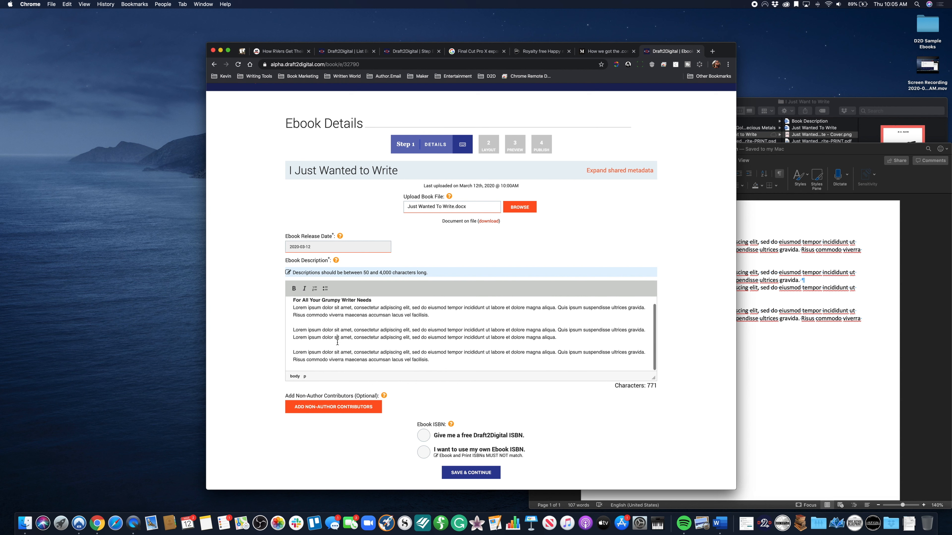
pyautogui.moveTo(294, 330); pyautogui.dragTo(345, 330)
pyautogui.click(304, 288)
pyautogui.click(399, 338)
pyautogui.scroll(-2, 398, 340)
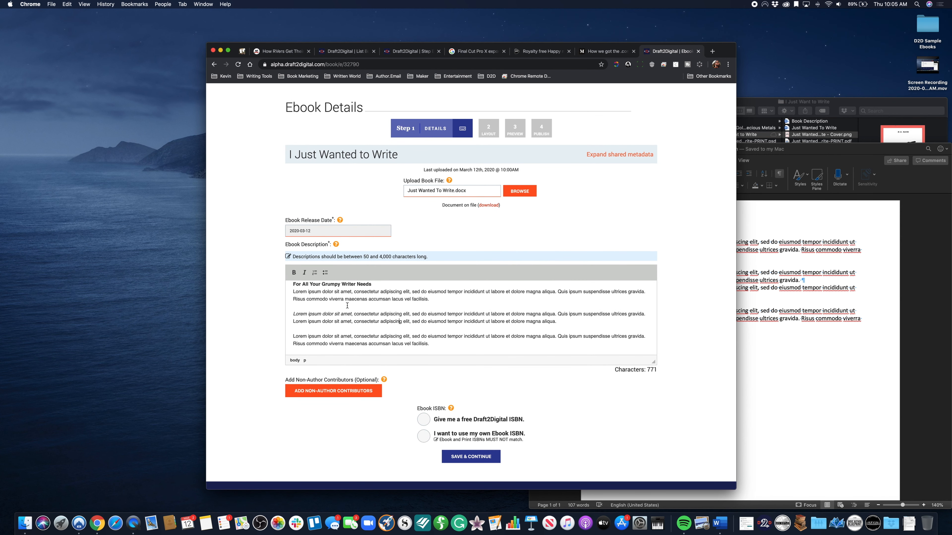
pyautogui.scroll(1, 399, 325)
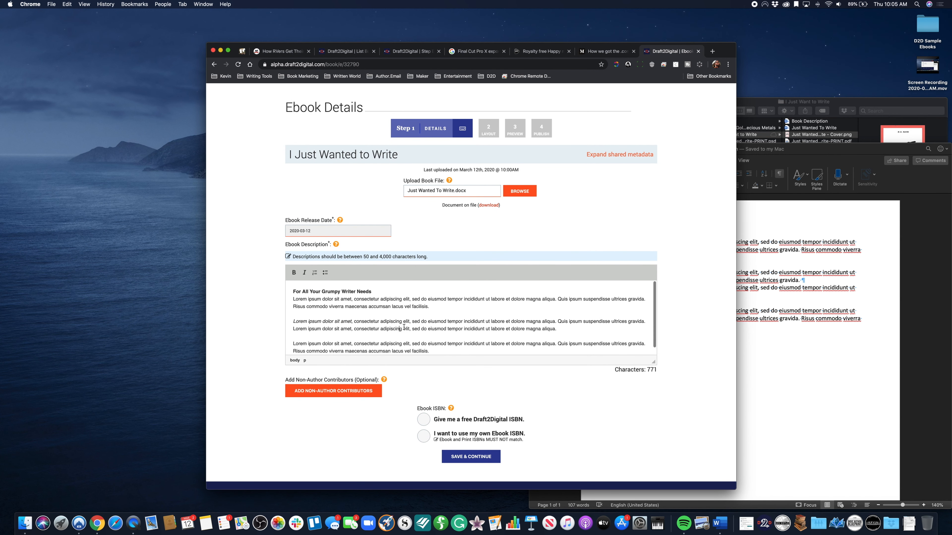
pyautogui.scroll(-1, 404, 328)
pyautogui.click(440, 343)
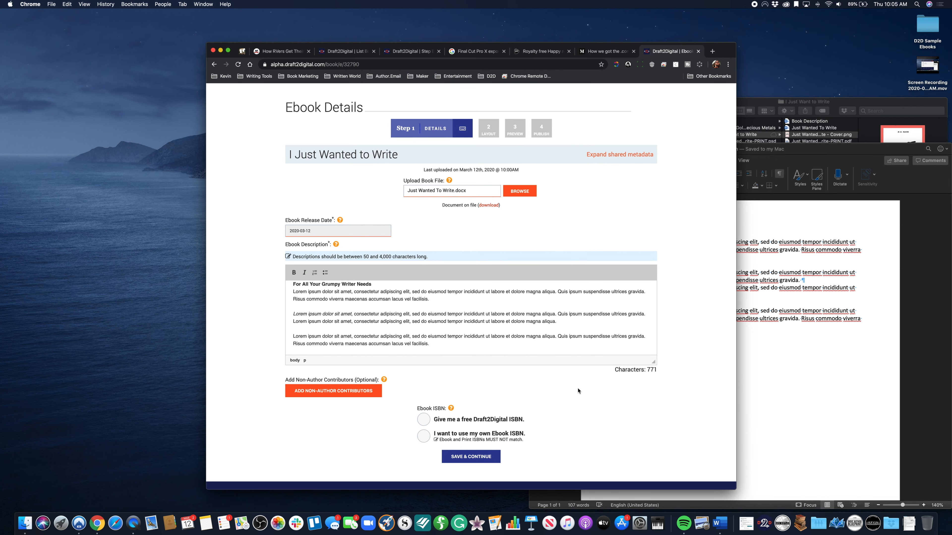
# Check the option to use an own ebook ISBN, and choose the free Draft2Digital ISBN instead.
pyautogui.scroll(-2, 578, 391)
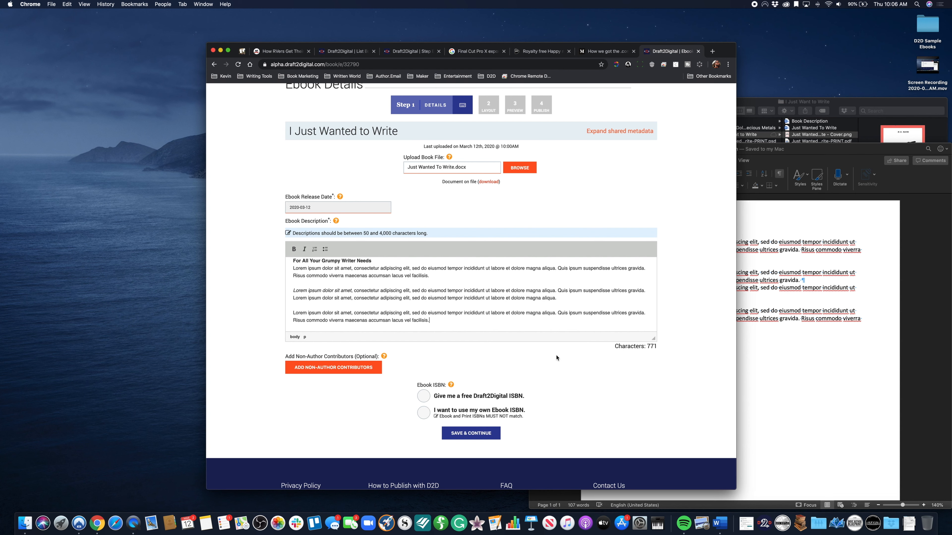
pyautogui.scroll(-2, 576, 383)
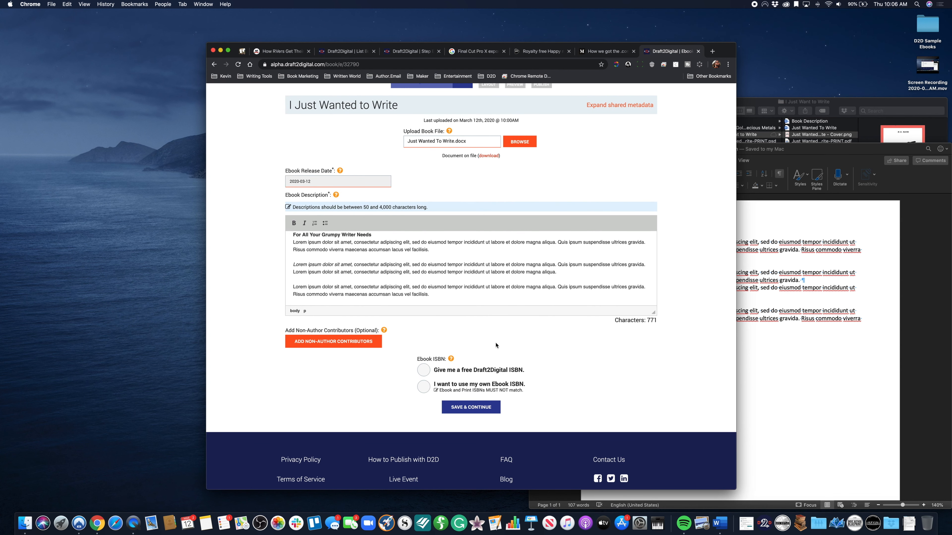
pyautogui.moveTo(451, 360)
pyautogui.click(428, 389)
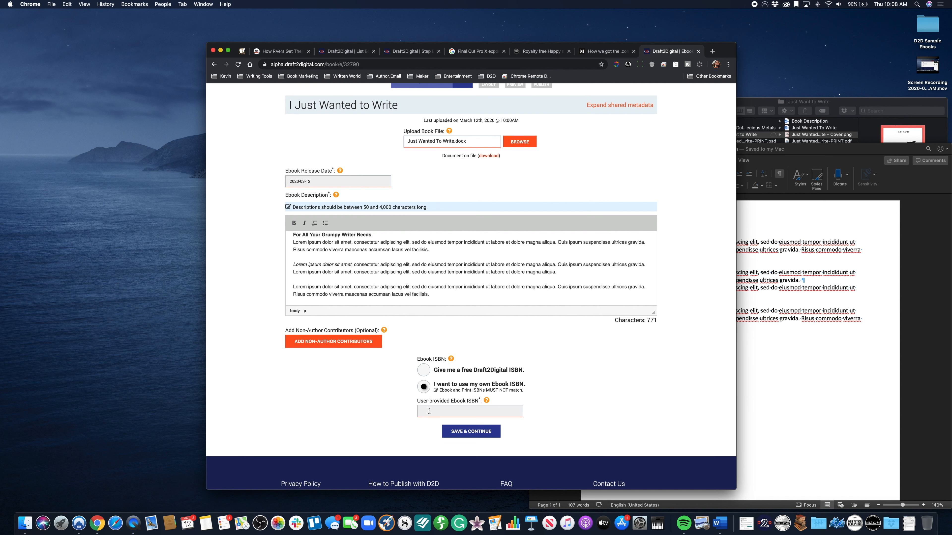
pyautogui.moveTo(489, 403)
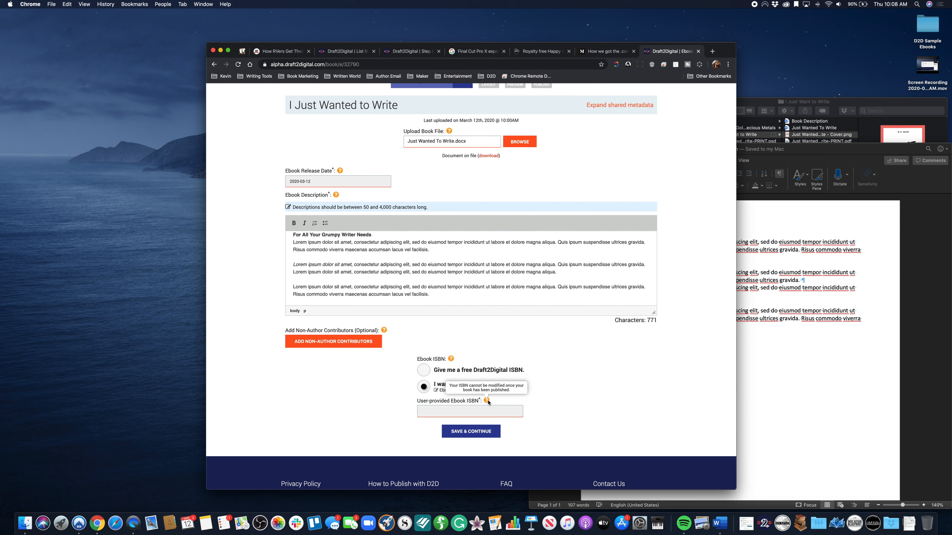
pyautogui.click(424, 371)
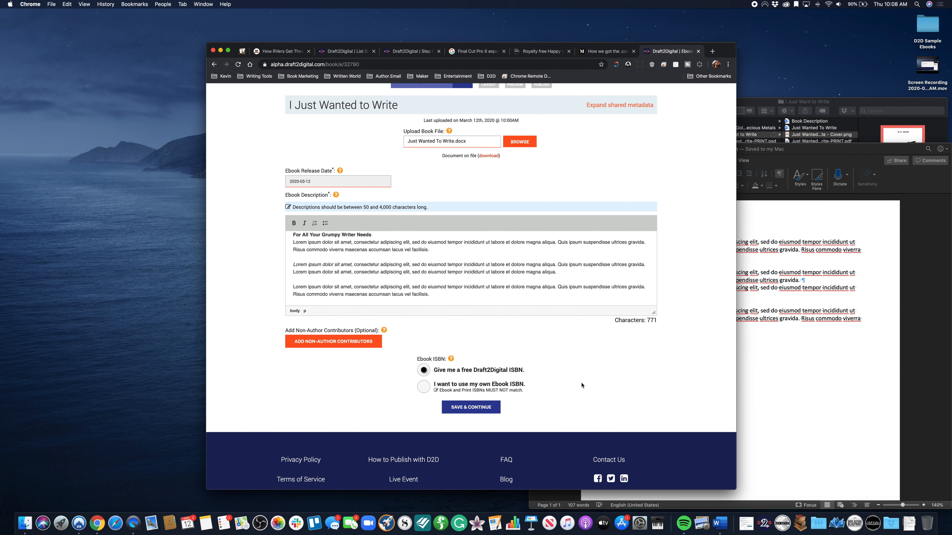
# Expand the book's shared metadata, look through the fields of its metadata editor, and close the editor and the shared metadata again.
pyautogui.scroll(3, 582, 386)
pyautogui.scroll(-1, 582, 385)
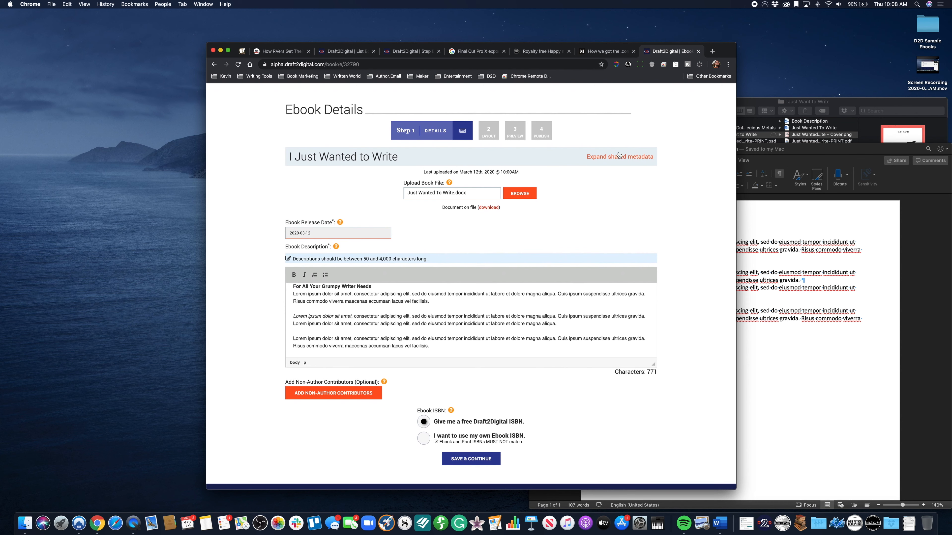
pyautogui.click(639, 157)
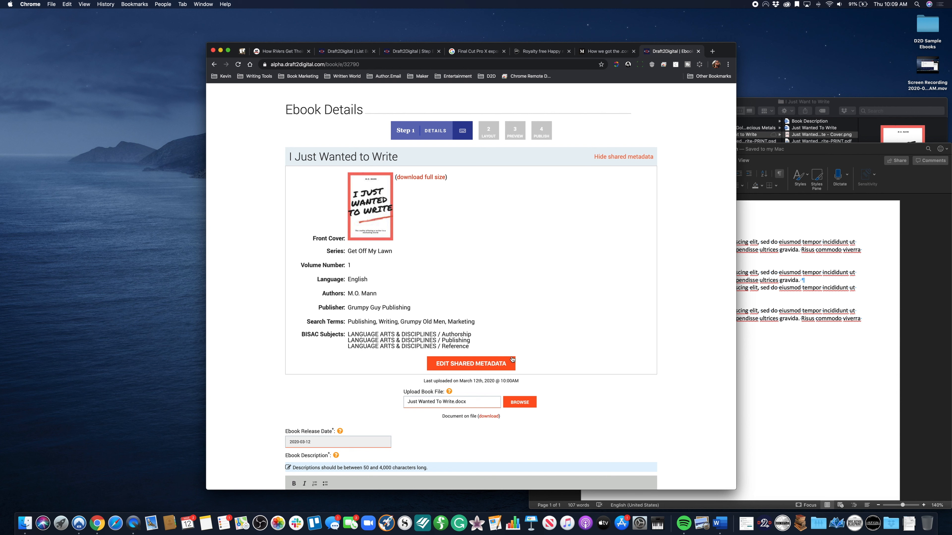
pyautogui.click(499, 364)
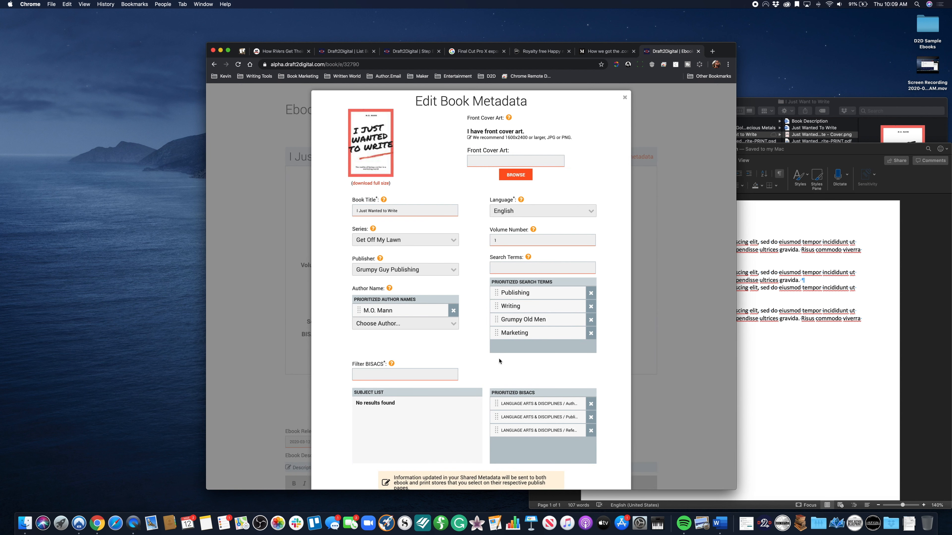
pyautogui.scroll(-4, 551, 360)
pyautogui.scroll(-2, 551, 360)
pyautogui.scroll(3, 551, 361)
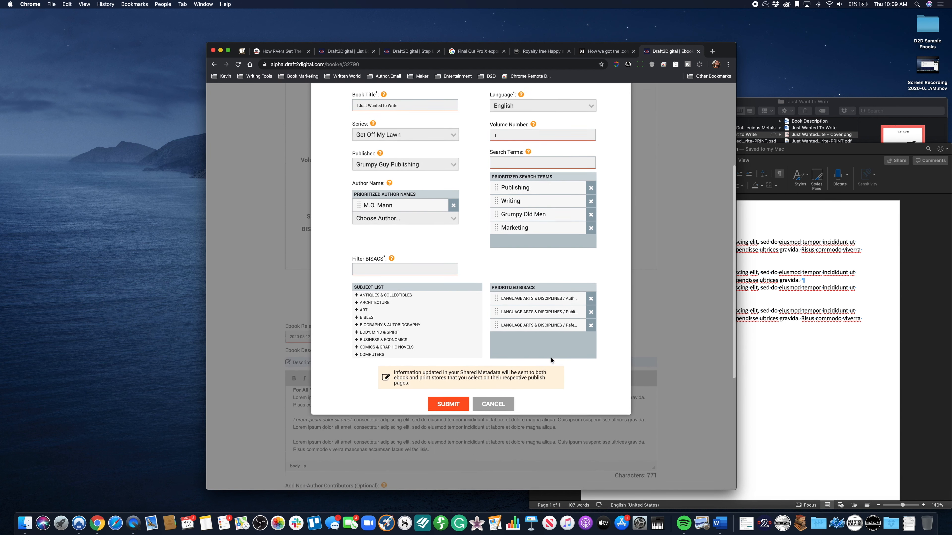
pyautogui.scroll(4, 551, 361)
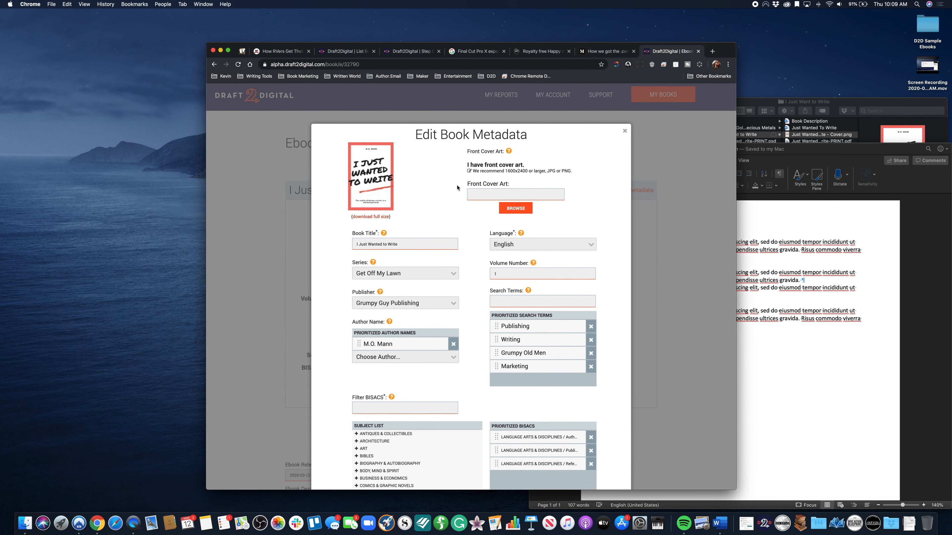
pyautogui.click(624, 133)
pyautogui.click(608, 191)
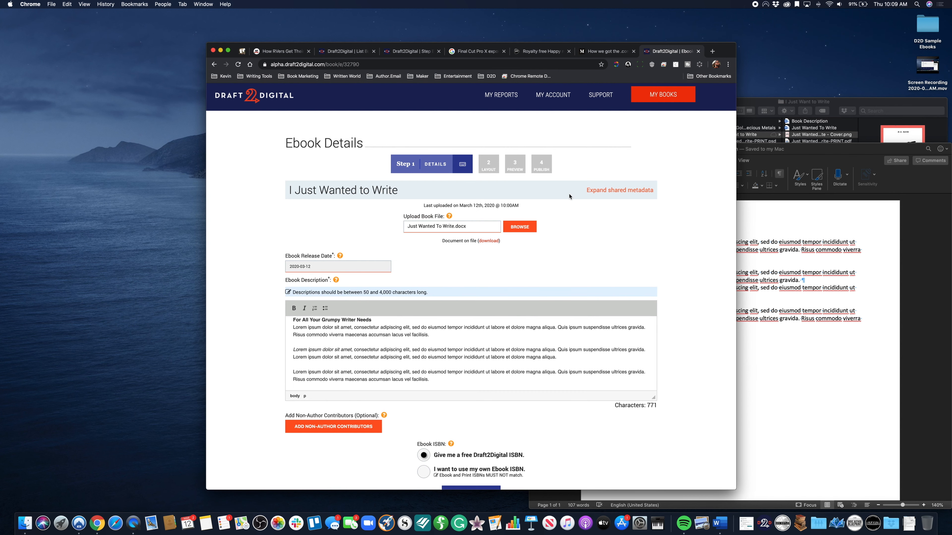
# Reopen the shared metadata editor to examine the search terms and BISAC subjects, cancel the editing and collapse the shared metadata.
pyautogui.click(615, 191)
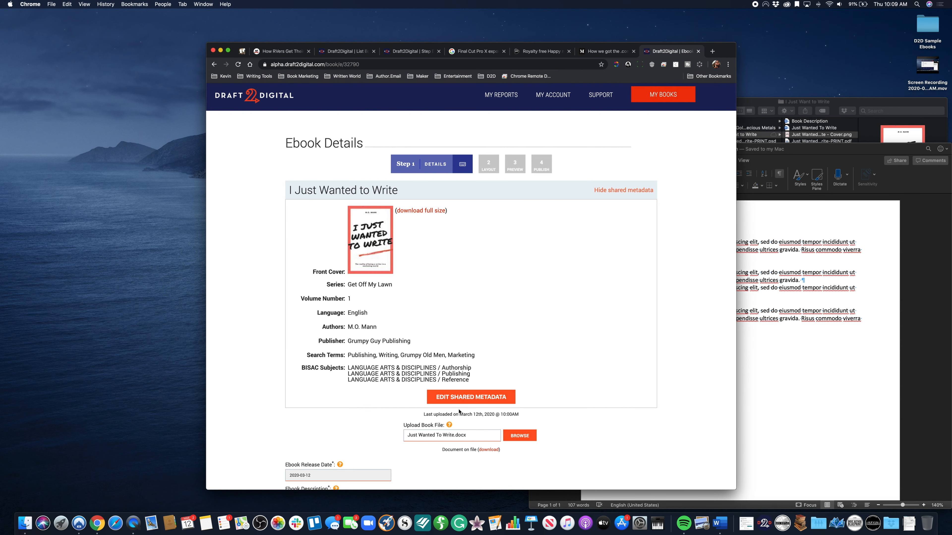
pyautogui.click(462, 398)
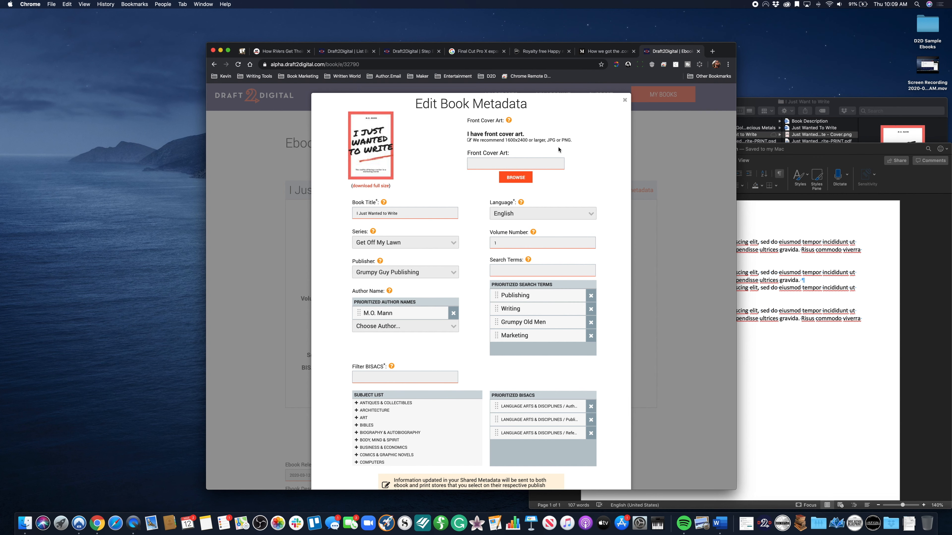
pyautogui.scroll(-3, 506, 225)
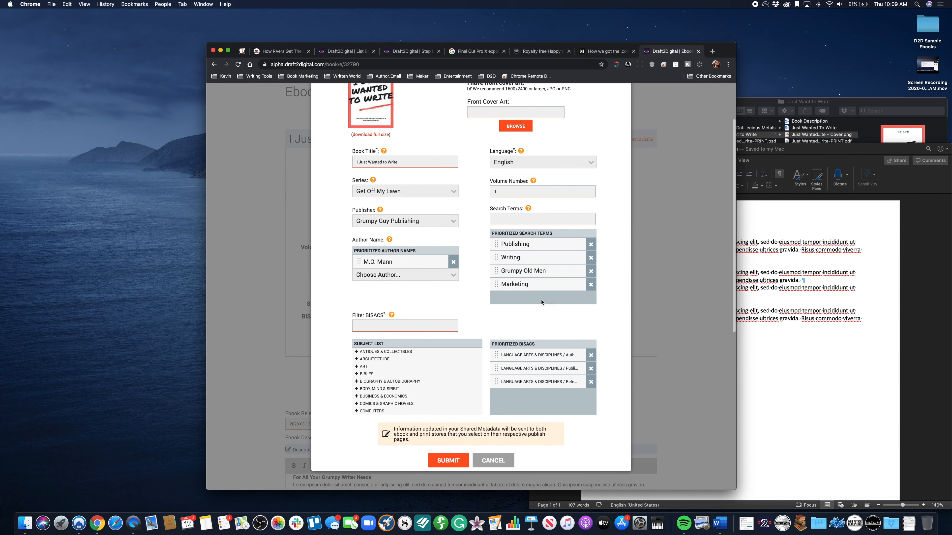
pyautogui.scroll(-1, 526, 321)
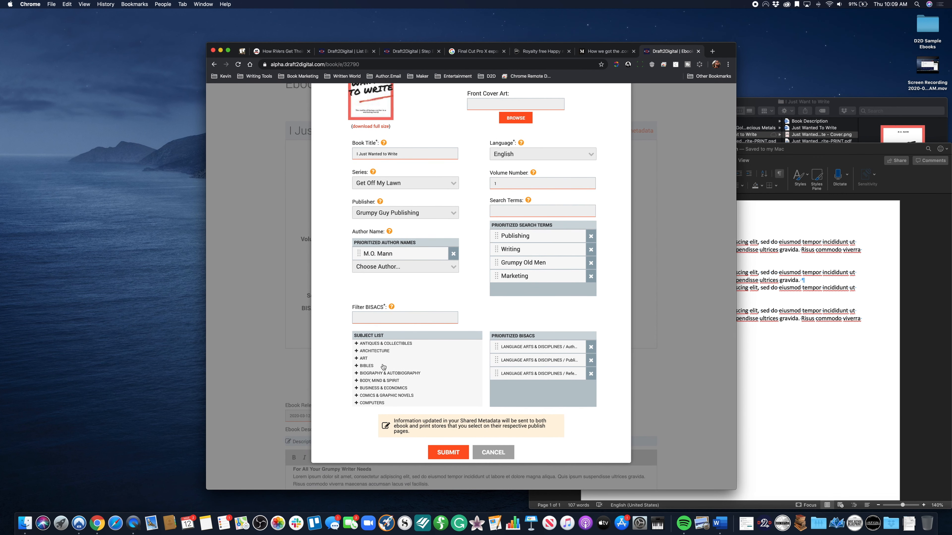
pyautogui.scroll(-4, 427, 371)
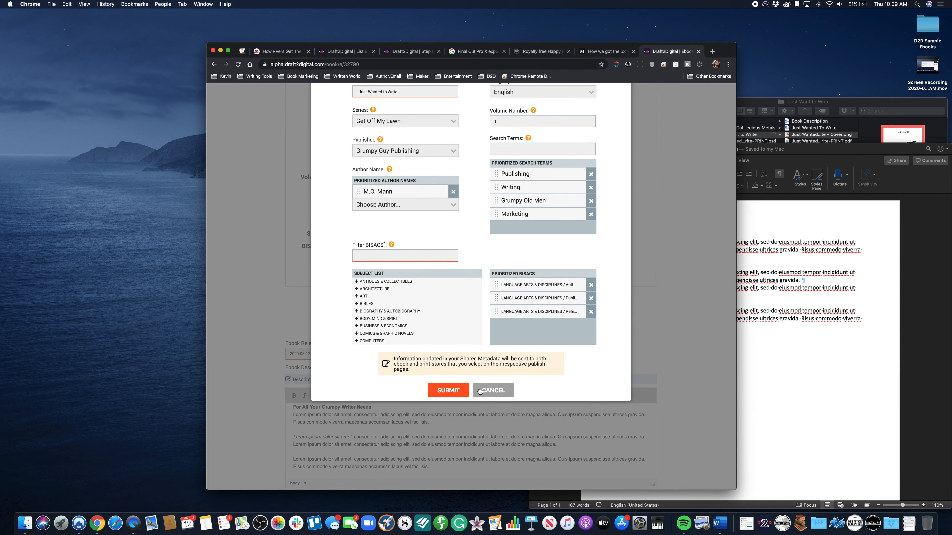
pyautogui.click(494, 390)
pyautogui.scroll(5, 507, 369)
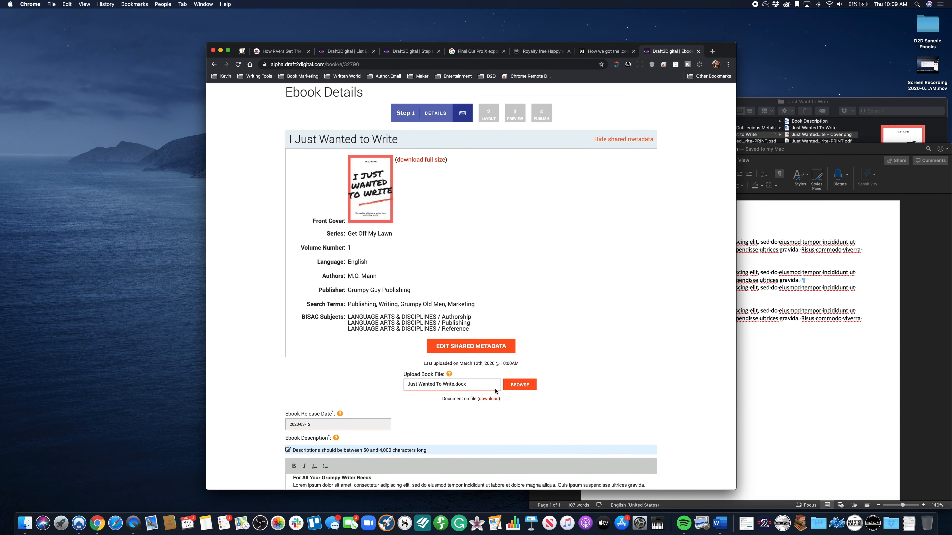
pyautogui.click(623, 207)
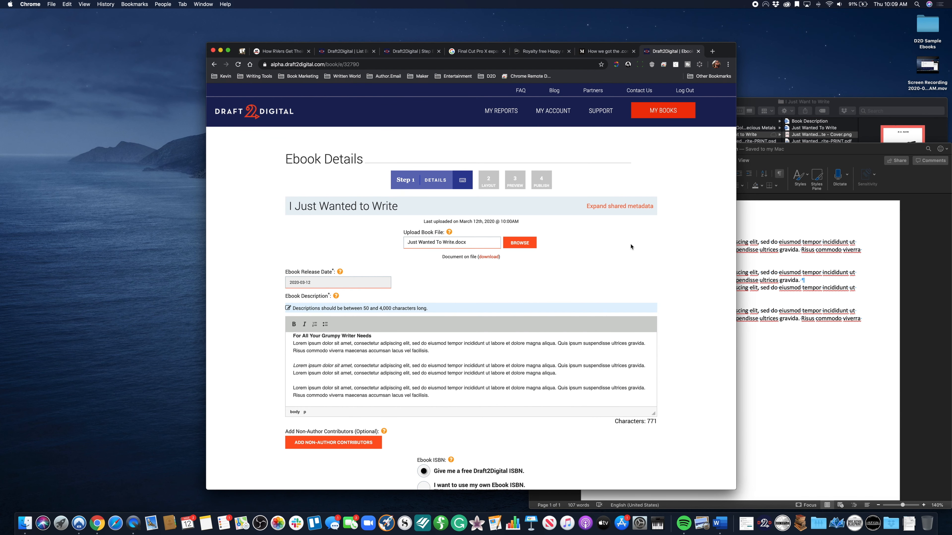
pyautogui.scroll(-5, 631, 246)
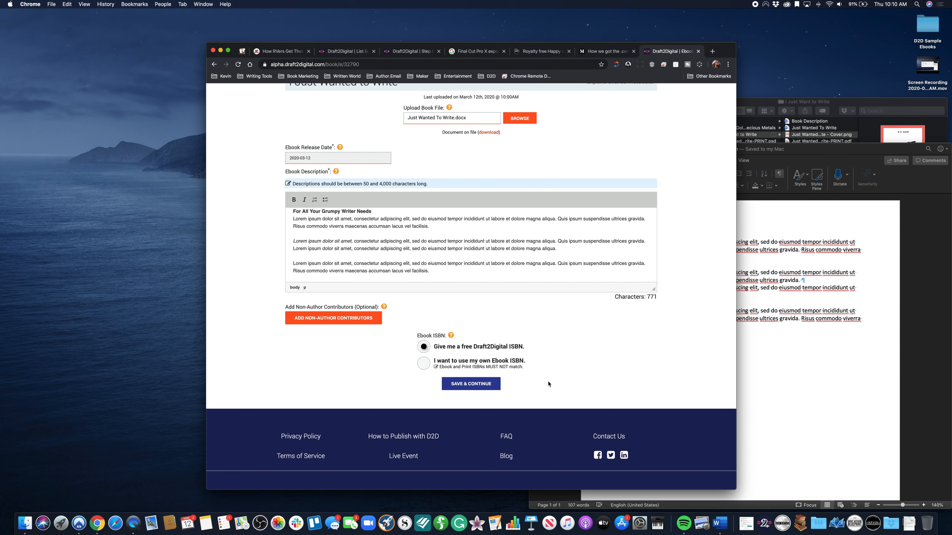
pyautogui.scroll(5, 548, 384)
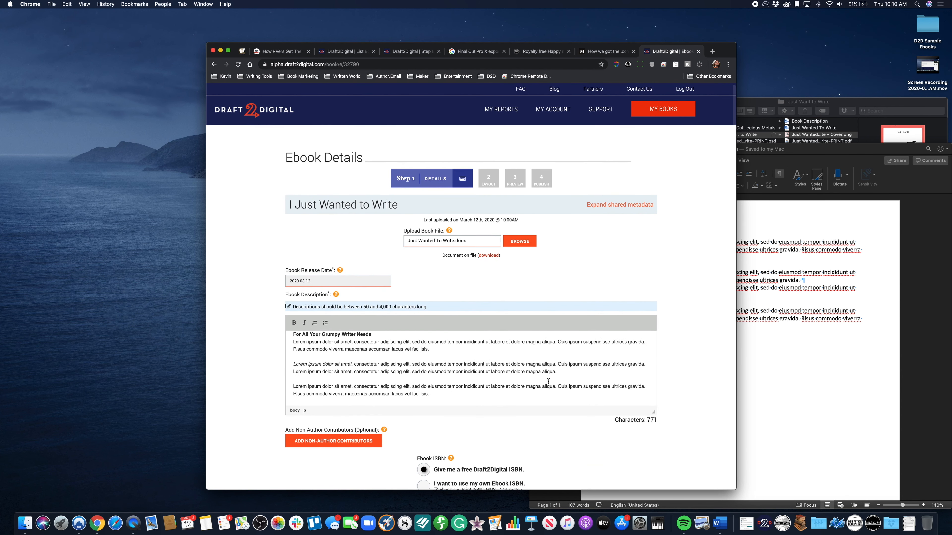